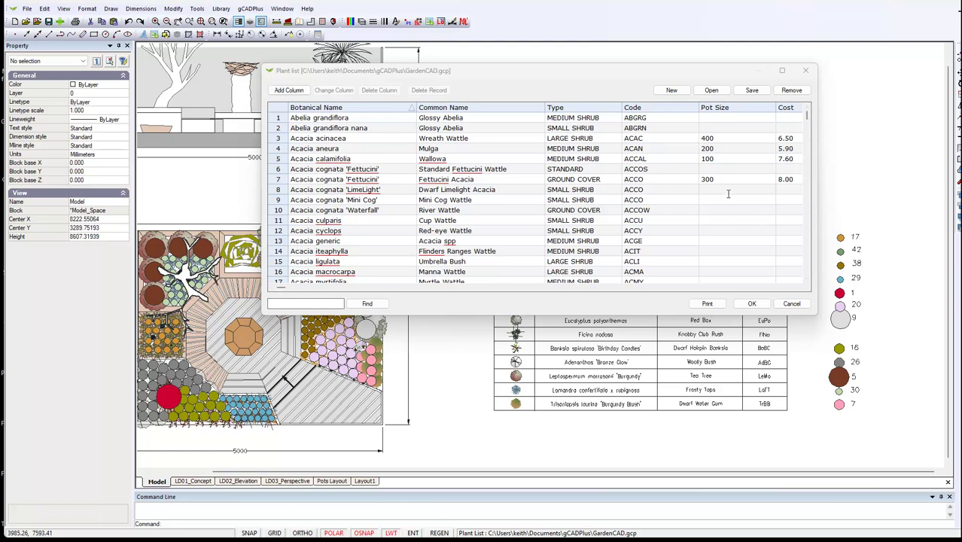
Save the plant list as GardenCAD.txt in the Desktop's Todd folder using the All files type, and close the plant list.
{"action": "left_click", "coordinate": [753, 90]}
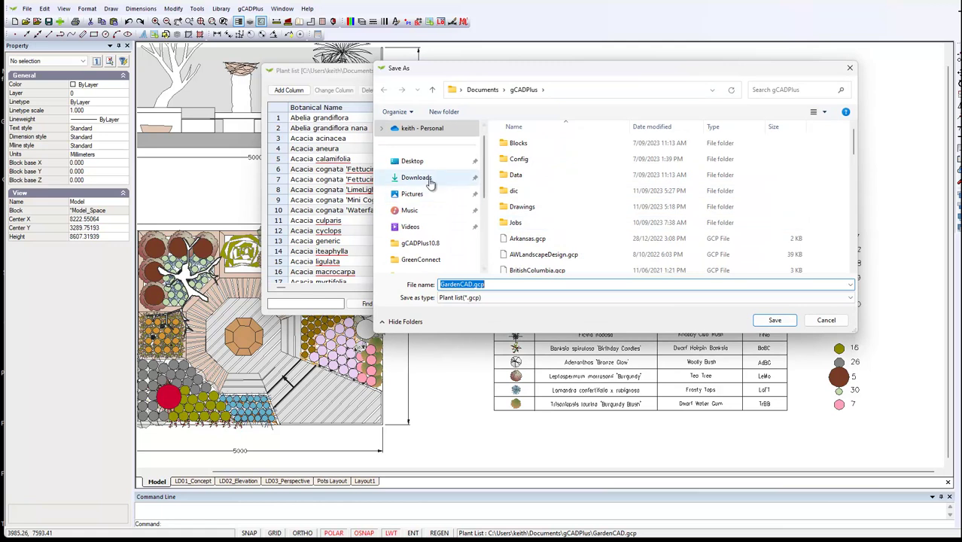
{"action": "left_click", "coordinate": [419, 161]}
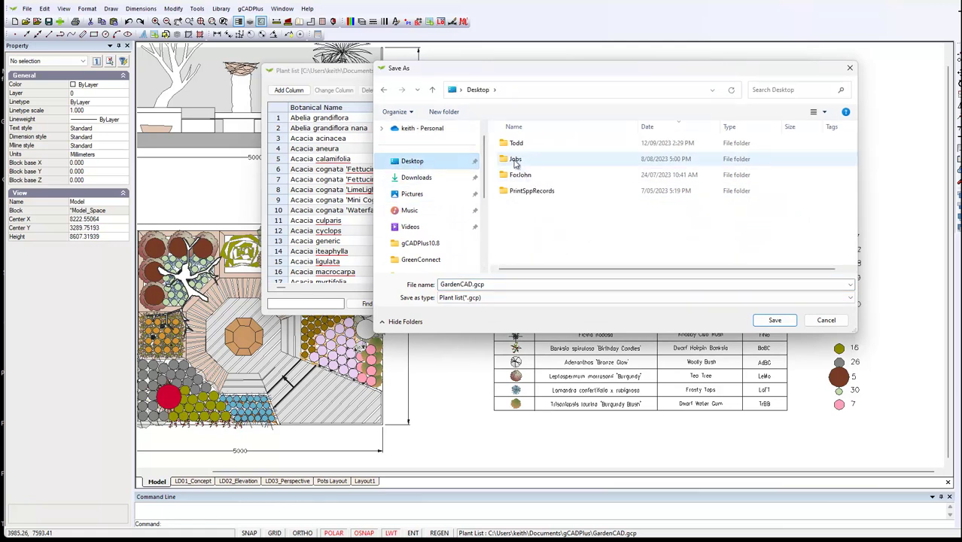
{"action": "double_click", "coordinate": [509, 144]}
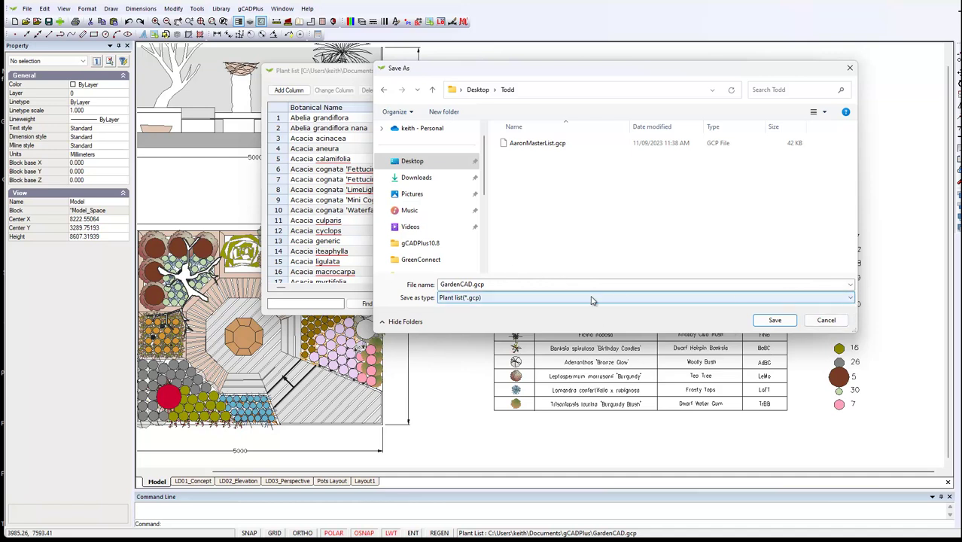
{"action": "left_click", "coordinate": [514, 284]}
{"action": "left_click", "coordinate": [514, 283]}
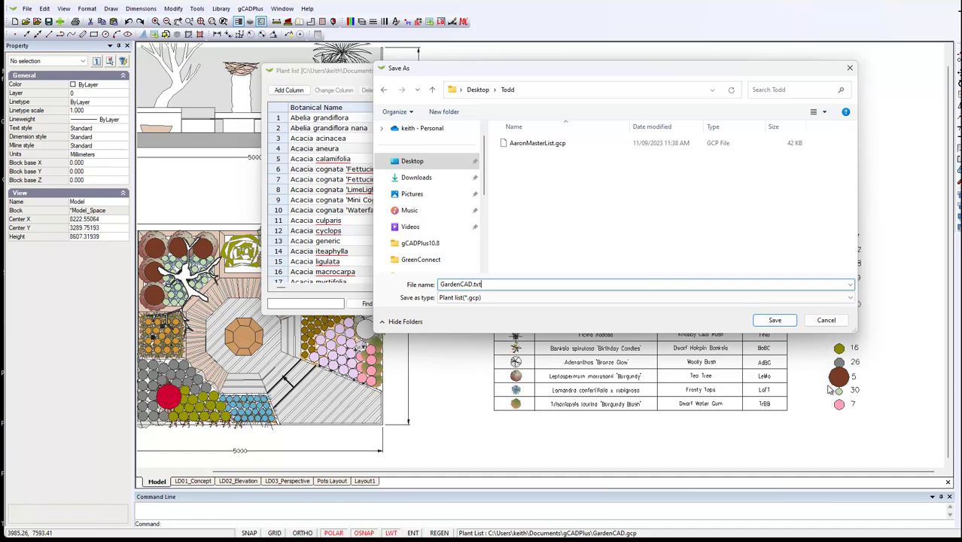
{"action": "left_click", "coordinate": [851, 298]}
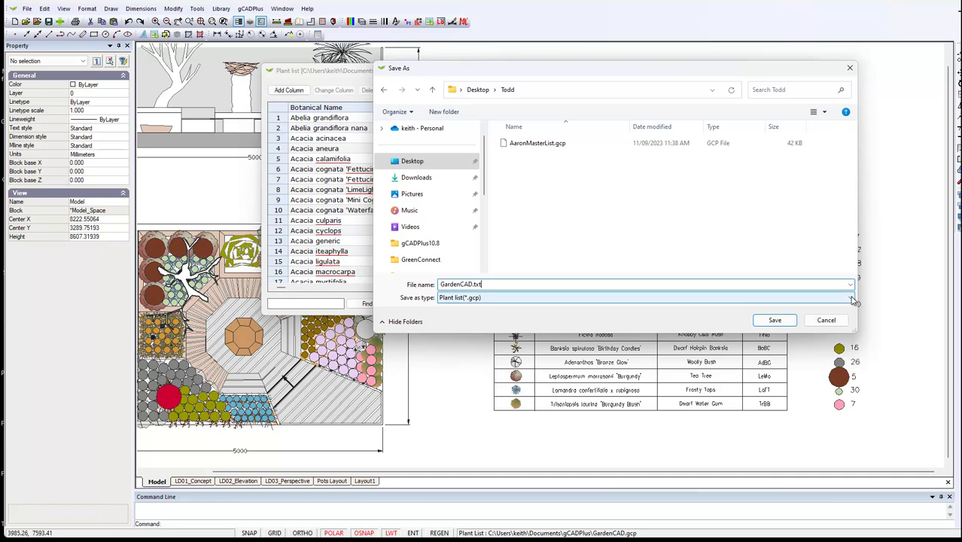
{"action": "left_click", "coordinate": [461, 317]}
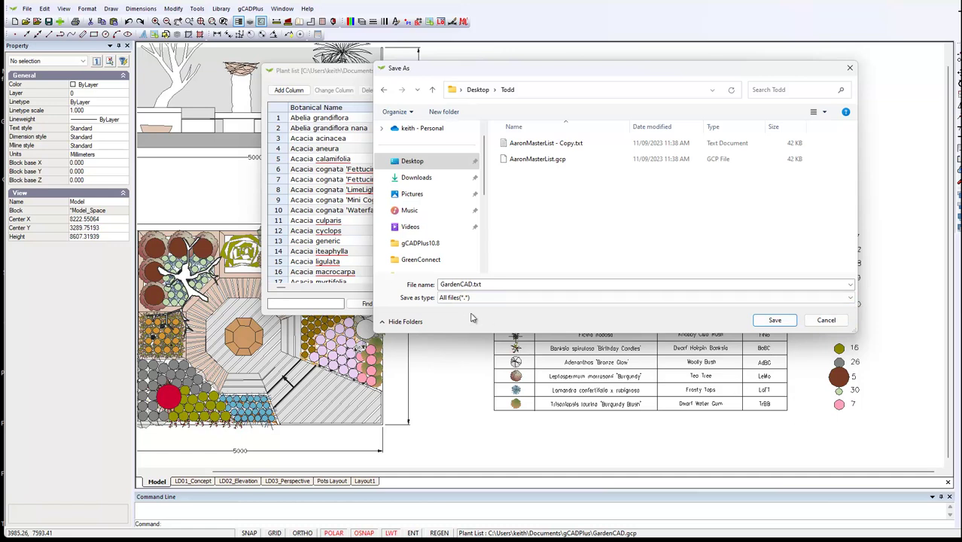
{"action": "left_click", "coordinate": [775, 322]}
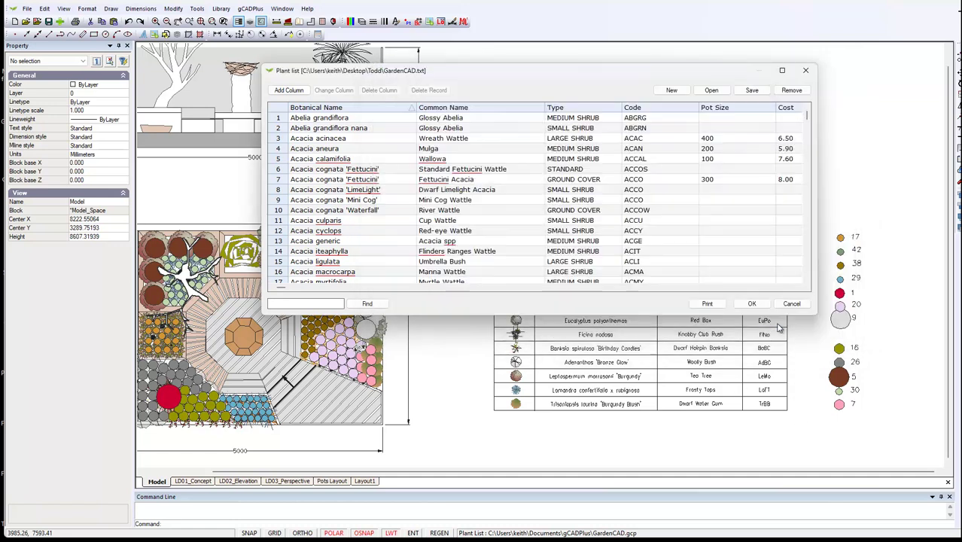
{"action": "left_click", "coordinate": [806, 70]}
Switch to File Explorer and look at the opening options for GardenCAD.txt in the Todd folder.
{"action": "left_click_drag", "start_coordinate": [299, 356], "coordinate": [443, 296]}
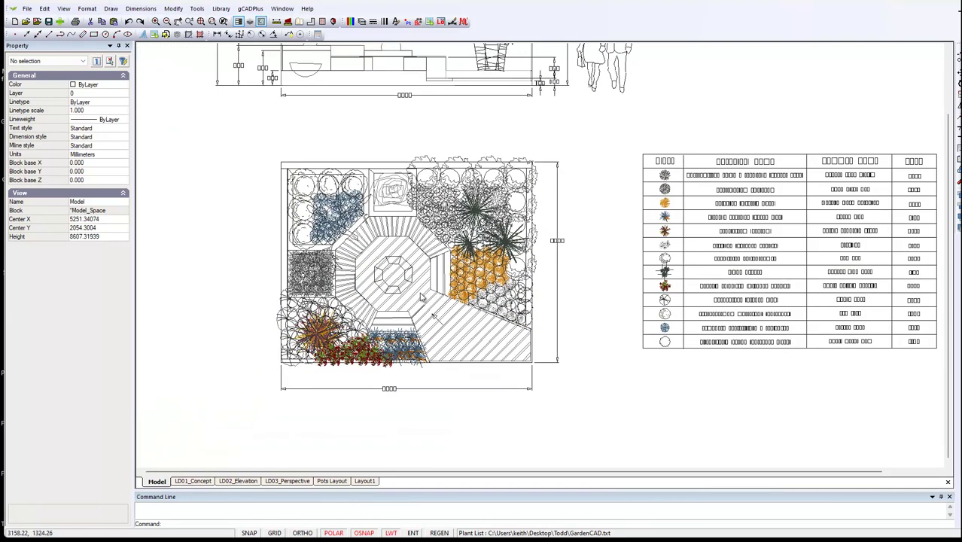
{"action": "scroll", "coordinate": [412, 290], "scroll_direction": "up", "scroll_amount": 1}
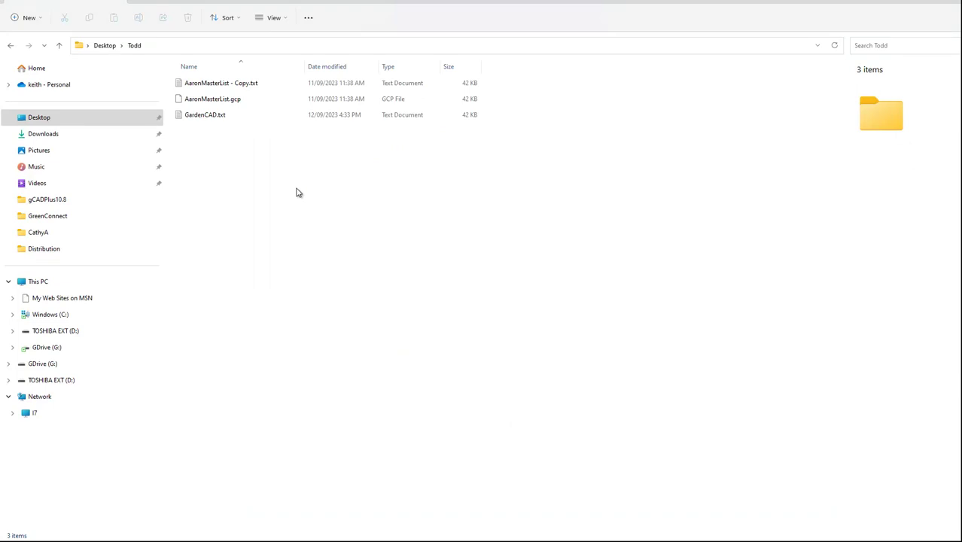
{"action": "right_click", "coordinate": [194, 120]}
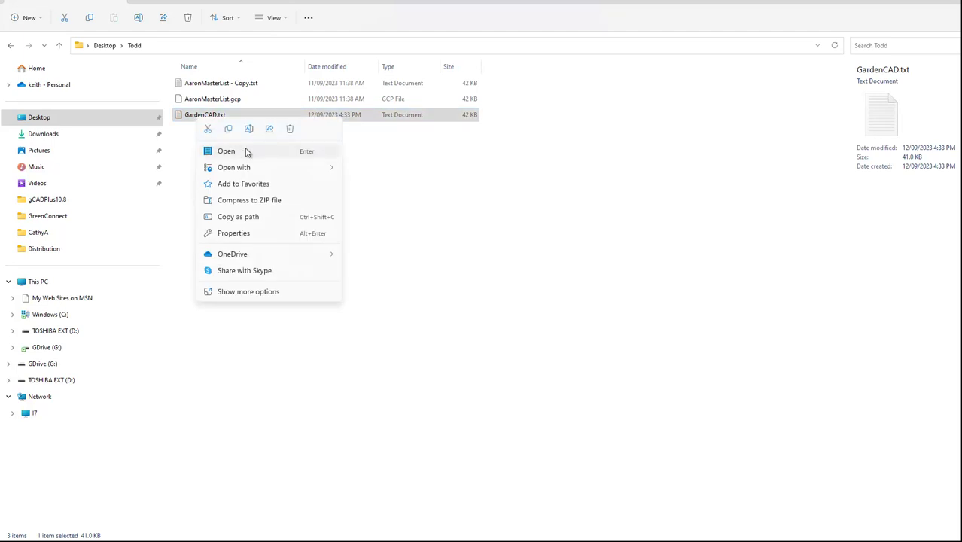
{"action": "mouse_move", "coordinate": [252, 168]}
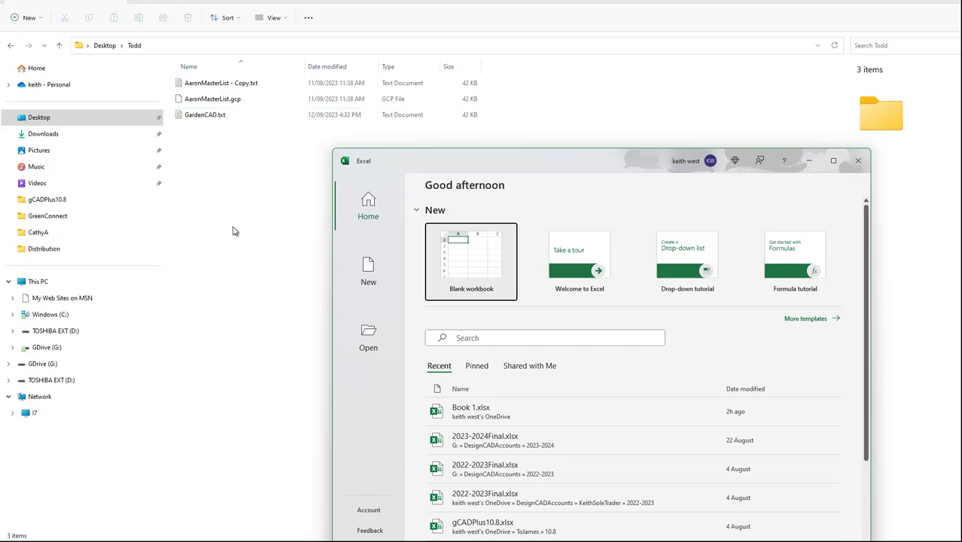
Switch to Excel and open GardenCAD.txt from the Desktop's Todd folder, listing All Files.
{"action": "left_click", "coordinate": [368, 347]}
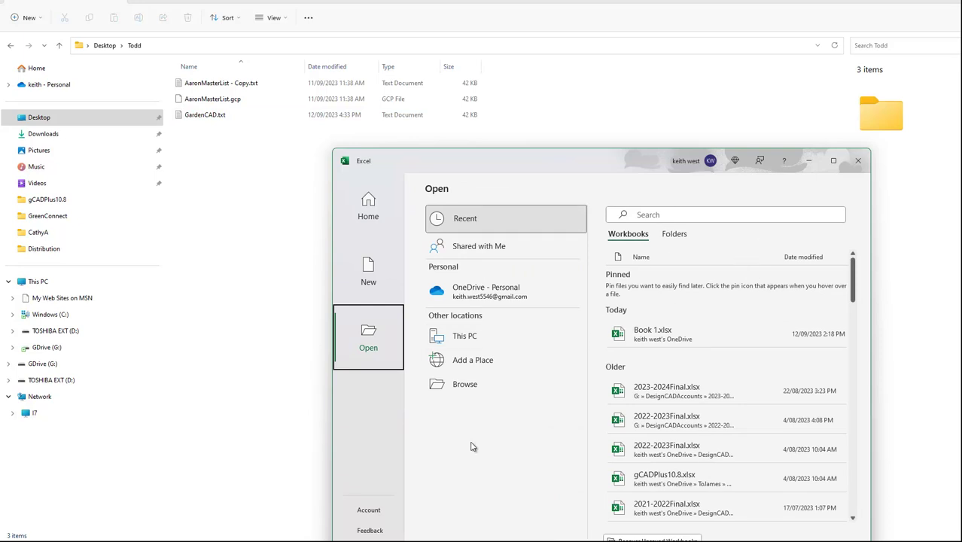
{"action": "left_click", "coordinate": [468, 392]}
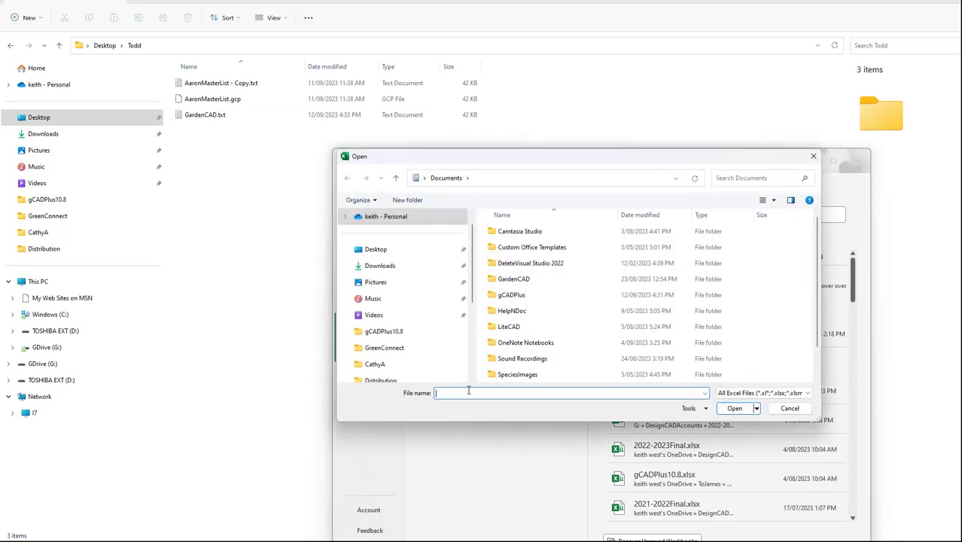
{"action": "left_click", "coordinate": [388, 255]}
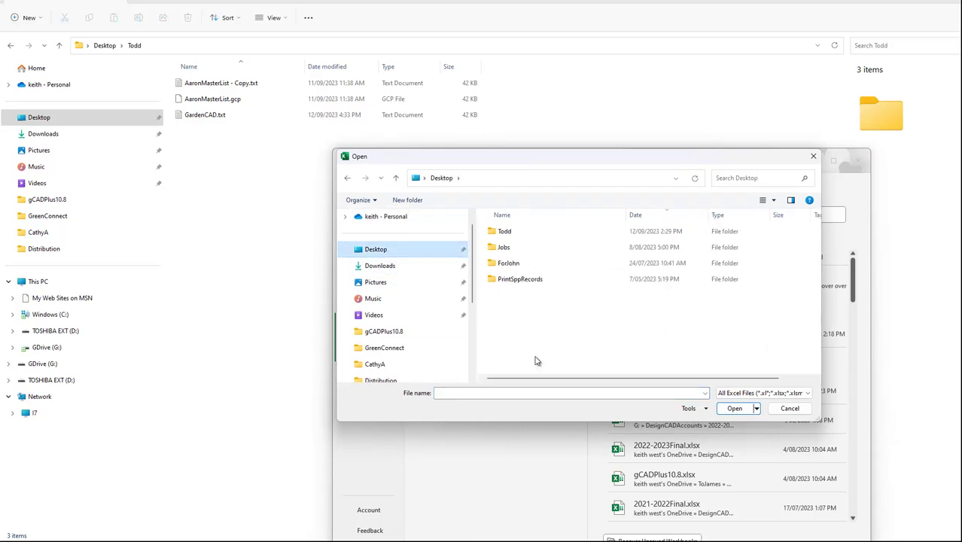
{"action": "left_click", "coordinate": [494, 234]}
{"action": "double_click", "coordinate": [493, 234]}
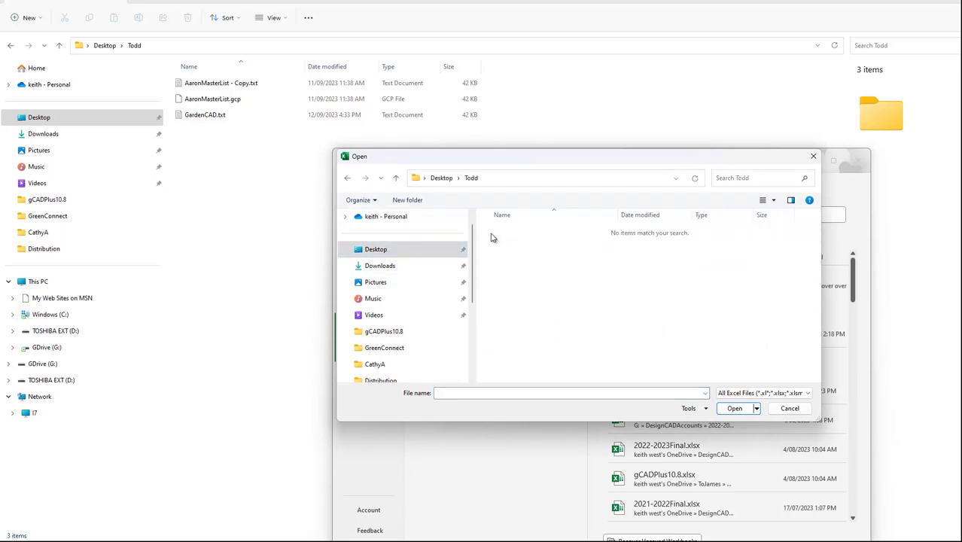
{"action": "left_click", "coordinate": [809, 399]}
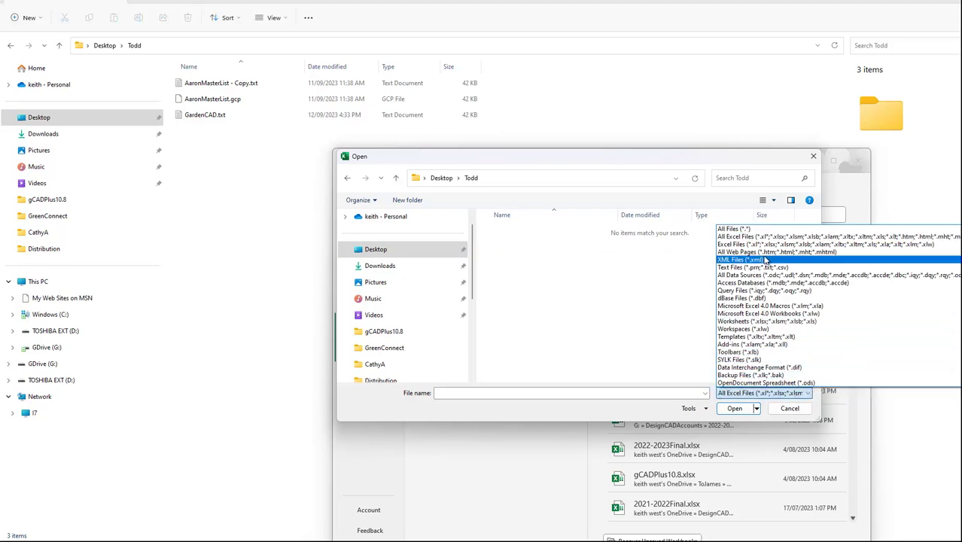
{"action": "left_click", "coordinate": [858, 229]}
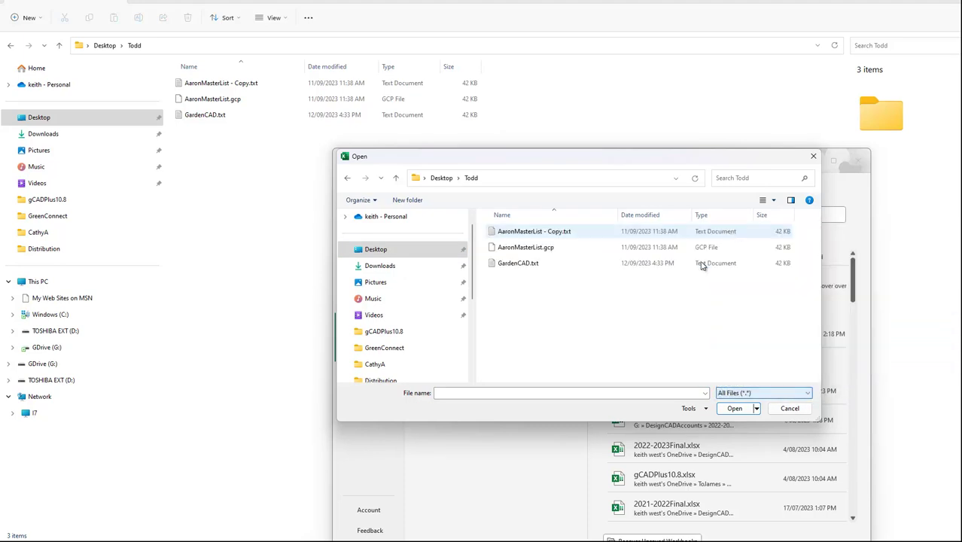
{"action": "left_click", "coordinate": [518, 264]}
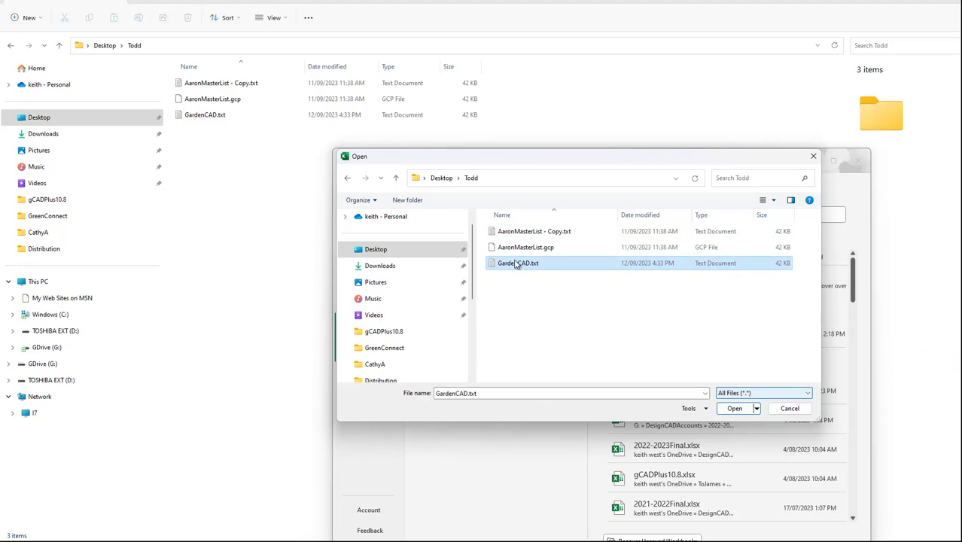
{"action": "left_click", "coordinate": [735, 411]}
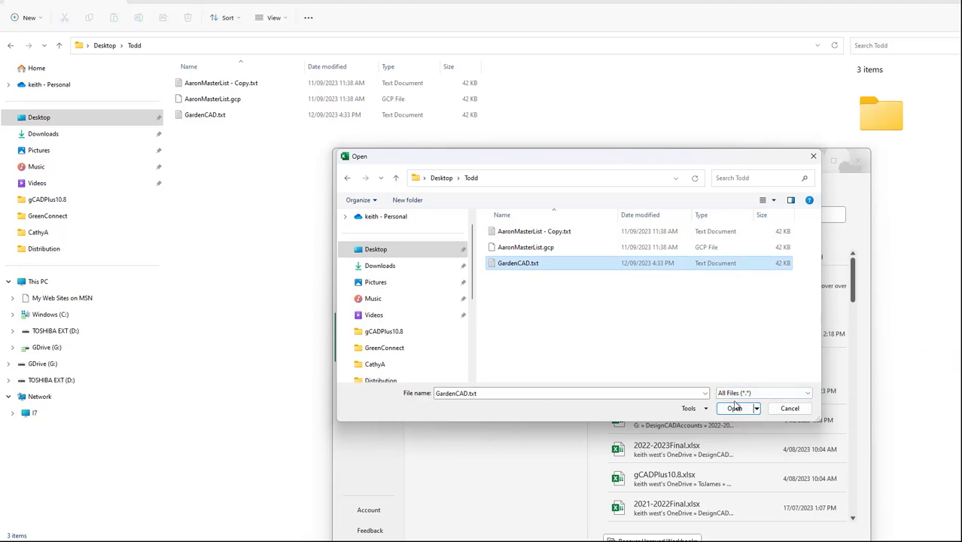
{"action": "left_click", "coordinate": [735, 408]}
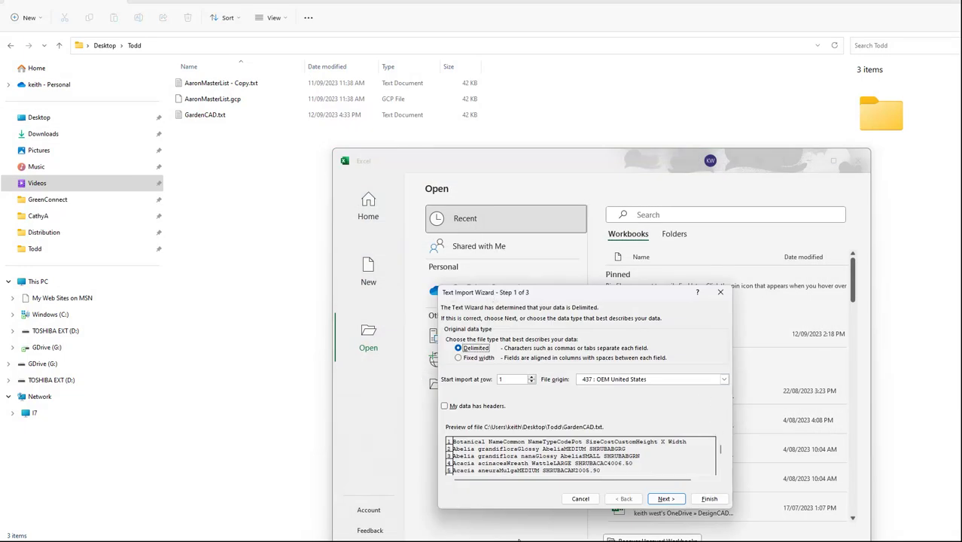
Import the text as delimited data with Tab as the delimiter and the General column format.
{"action": "left_click", "coordinate": [666, 499]}
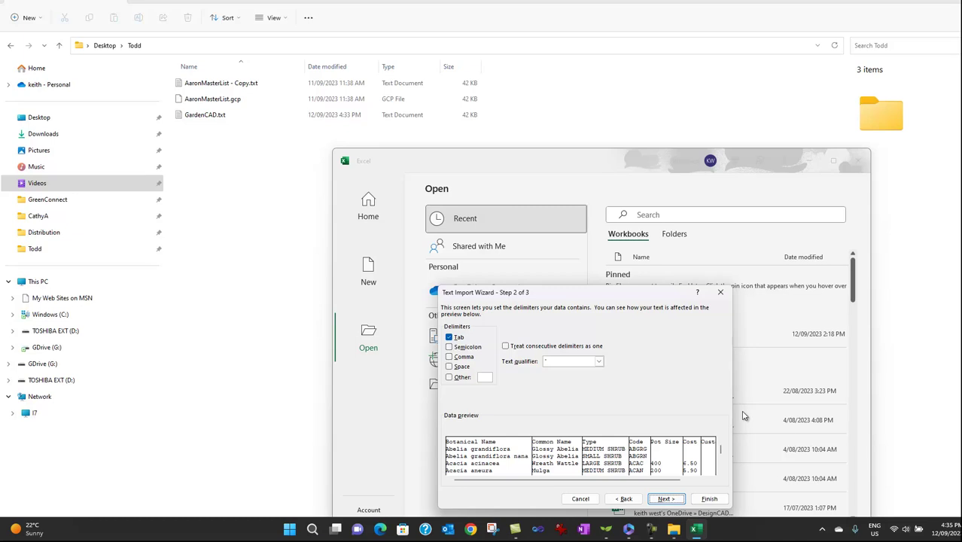
{"action": "left_click", "coordinate": [667, 499]}
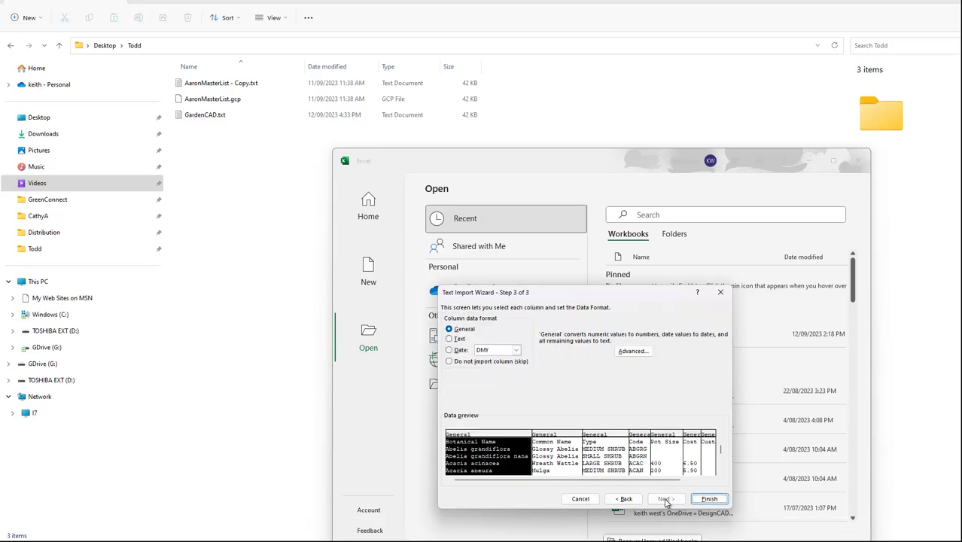
{"action": "left_click", "coordinate": [714, 501]}
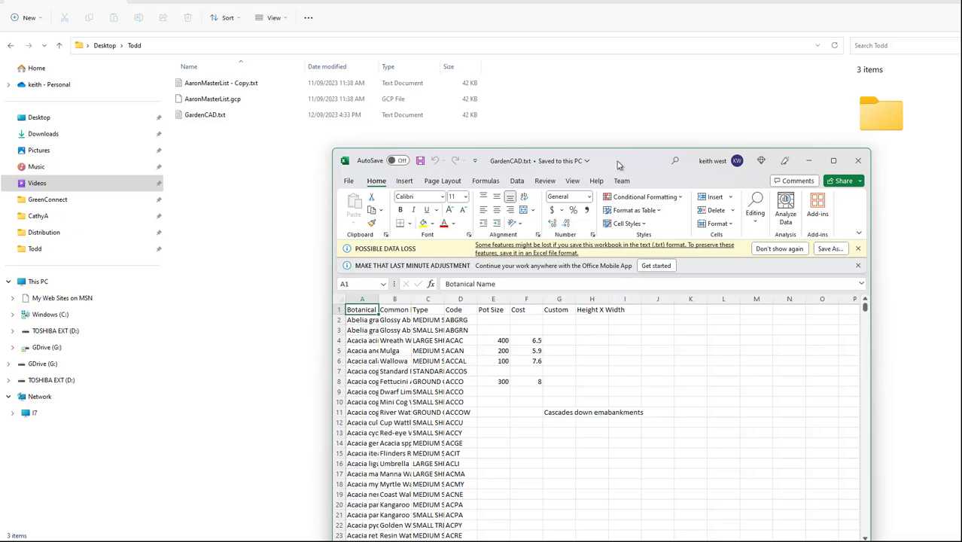
Fit the widths of the Botanical Name, Common Name and Type columns to their contents.
{"action": "left_click_drag", "start_coordinate": [619, 164], "coordinate": [495, 58]}
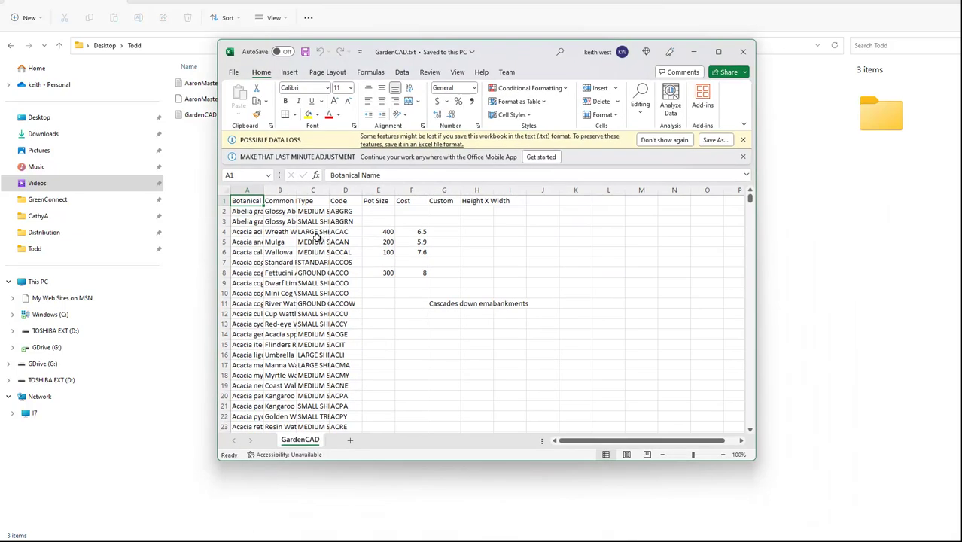
{"action": "double_click", "coordinate": [264, 190]}
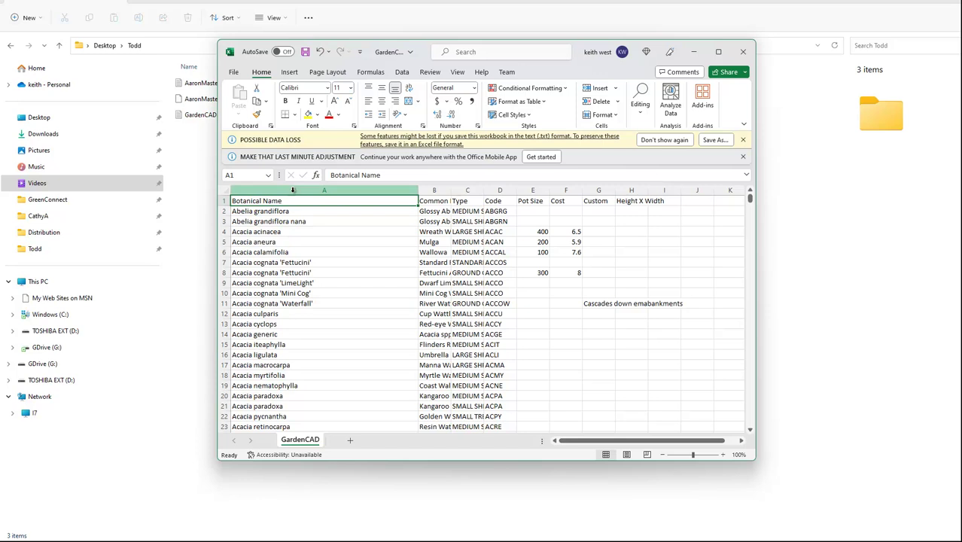
{"action": "double_click", "coordinate": [451, 190]}
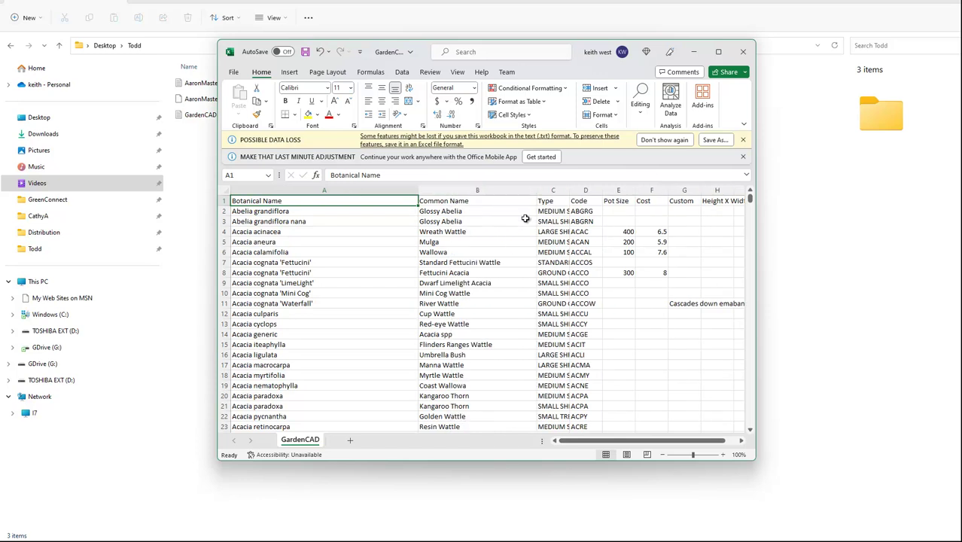
{"action": "double_click", "coordinate": [566, 190]}
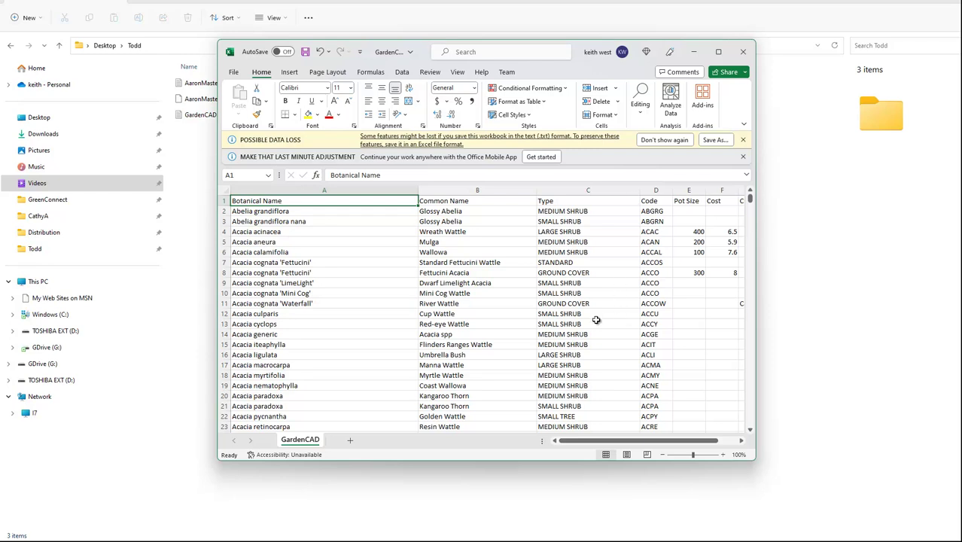
{"action": "scroll", "coordinate": [491, 314], "scroll_direction": "down", "scroll_amount": 2}
{"action": "scroll", "coordinate": [491, 314], "scroll_direction": "down", "scroll_amount": 2}
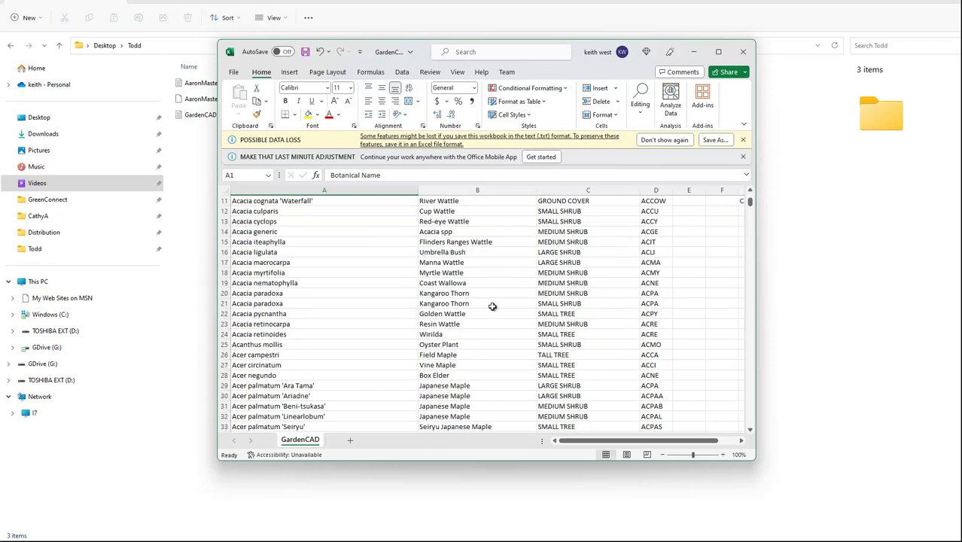
{"action": "left_click_drag", "start_coordinate": [750, 204], "coordinate": [801, 196]}
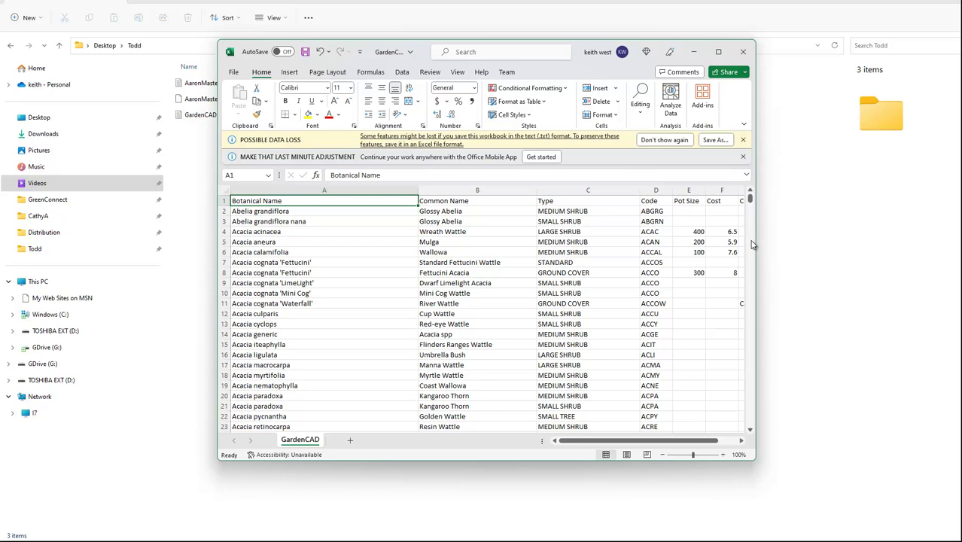
{"action": "left_click", "coordinate": [919, 378]}
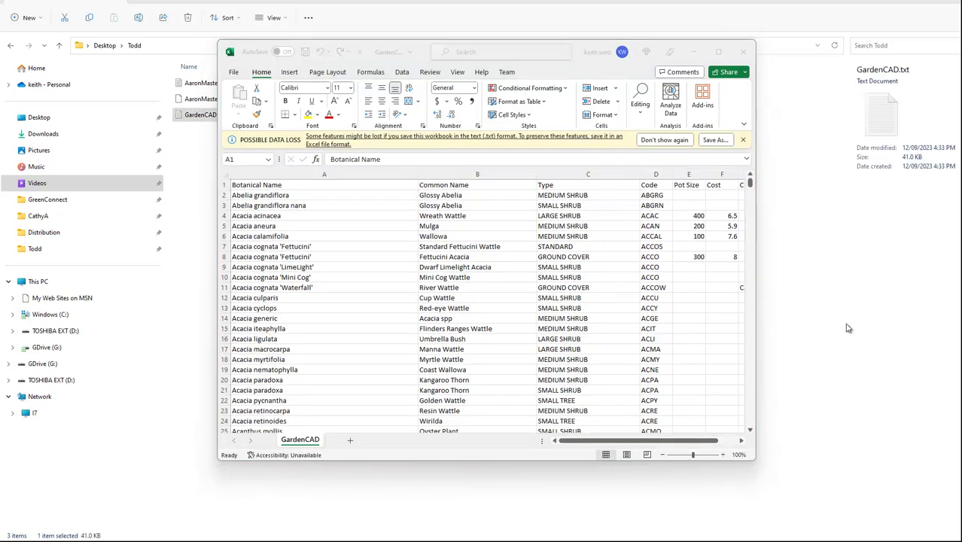